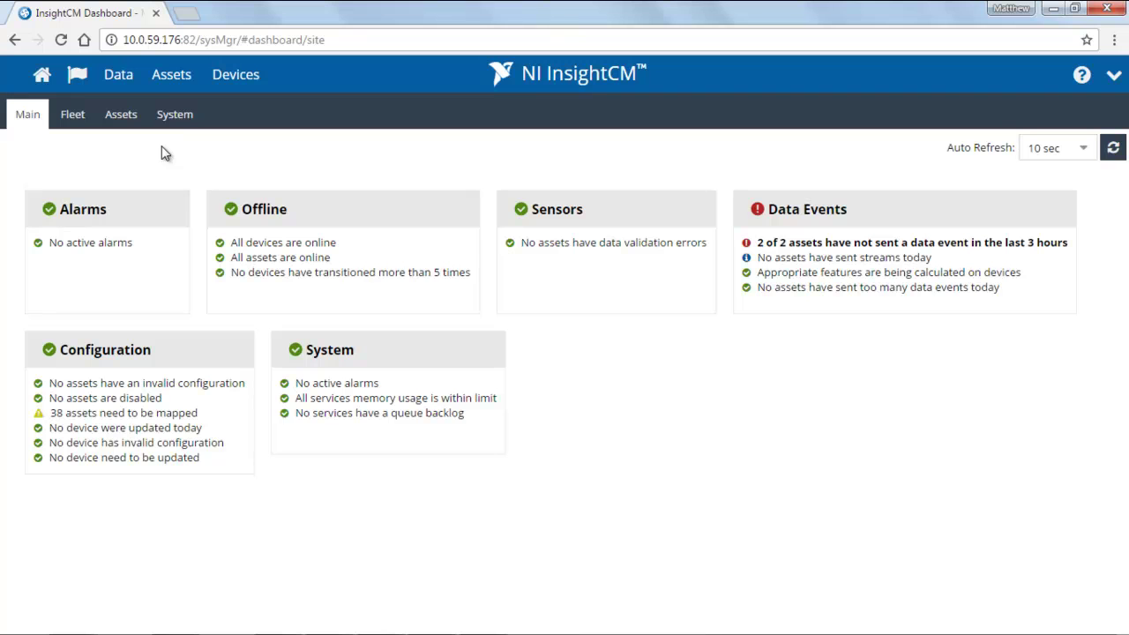
- Go to the Assets page to show the Demo Site tree with Turbine 01 and Turbine 02
{"action": "left_click", "coordinate": [170, 90]}
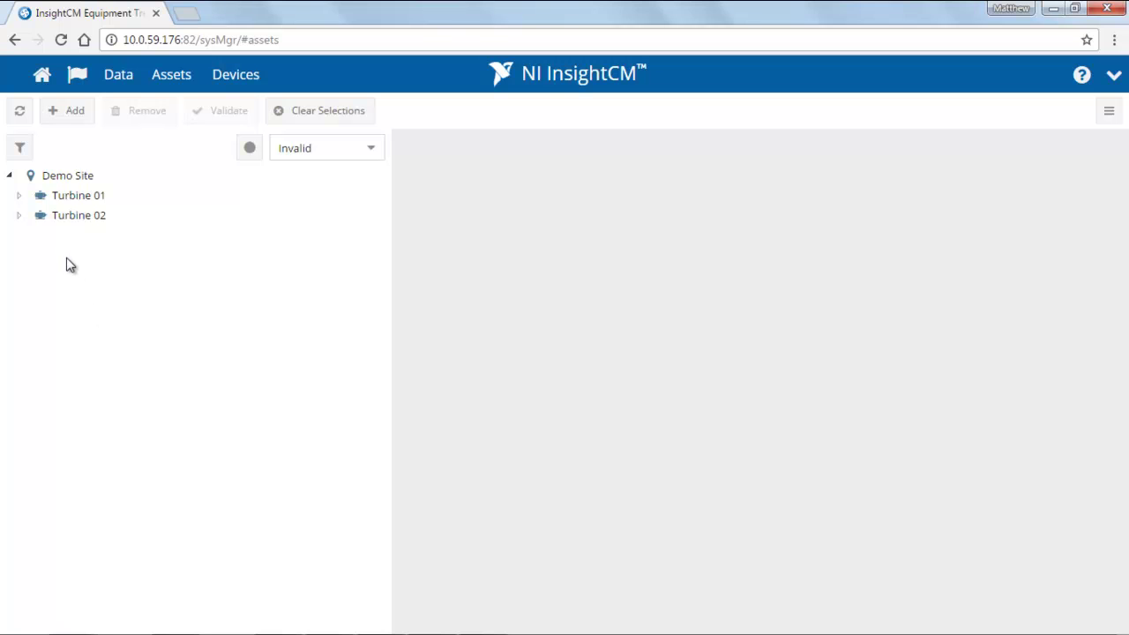
- Create a General > Location asset named 'Austin'
{"action": "left_click", "coordinate": [68, 118]}
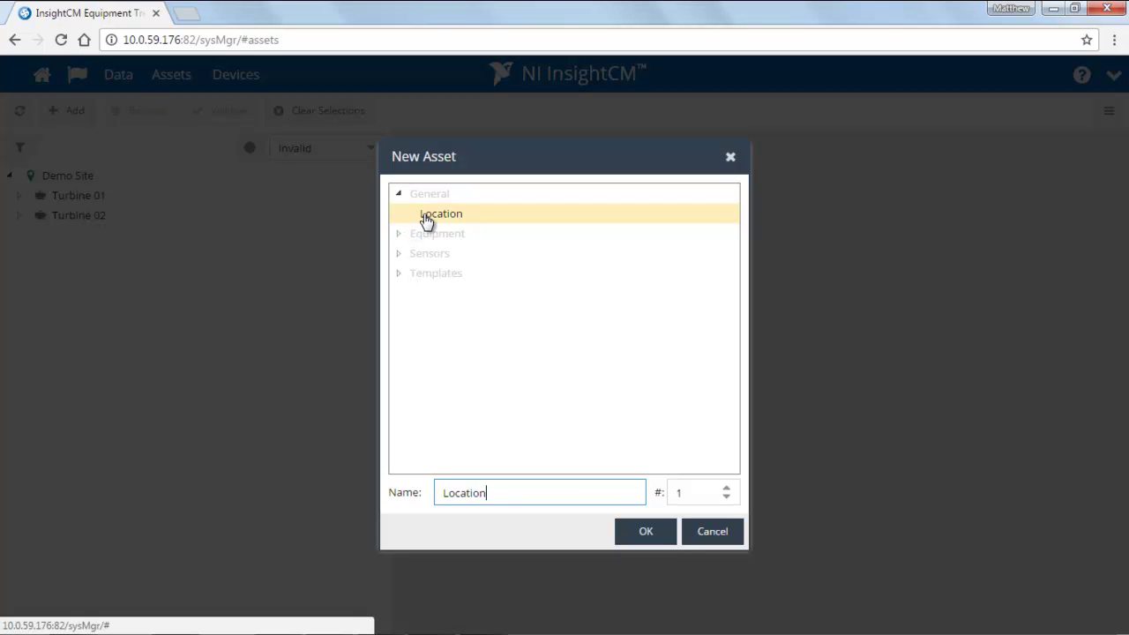
{"action": "left_click", "coordinate": [399, 234]}
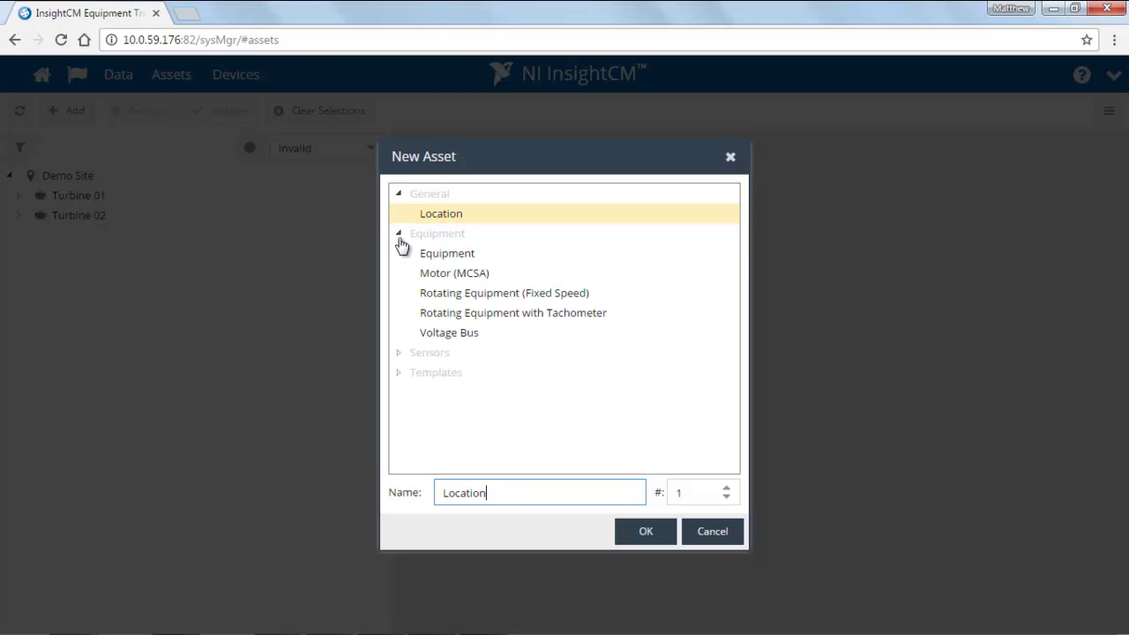
{"action": "left_click", "coordinate": [399, 353]}
{"action": "left_click", "coordinate": [407, 374]}
{"action": "scroll", "coordinate": [405, 381], "scroll_direction": "down", "scroll_amount": 2}
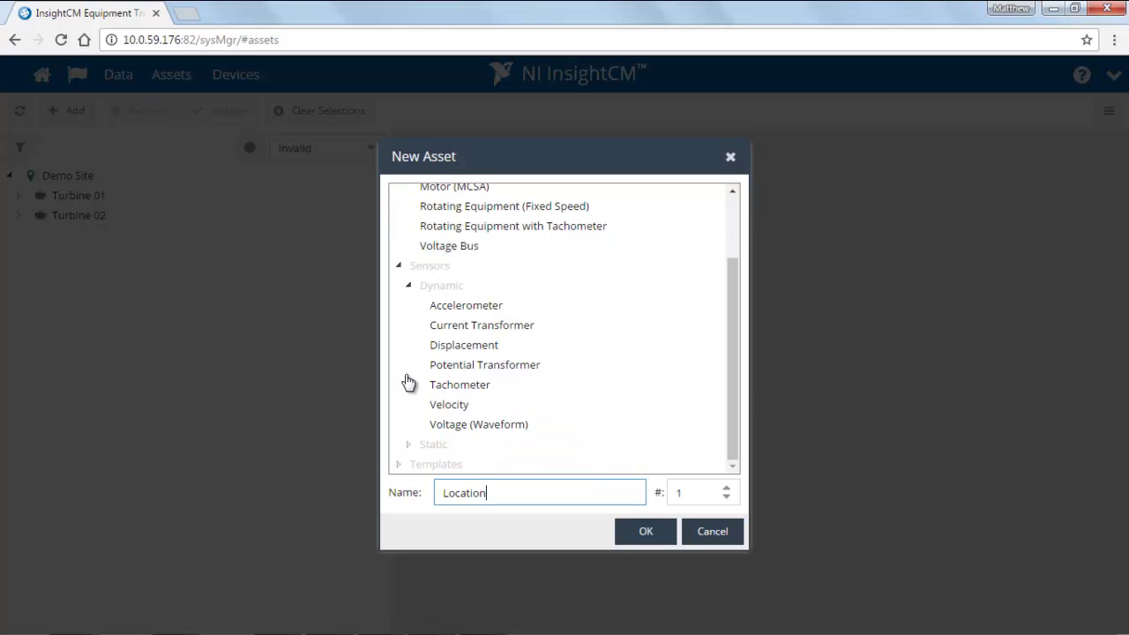
{"action": "left_click", "coordinate": [408, 444]}
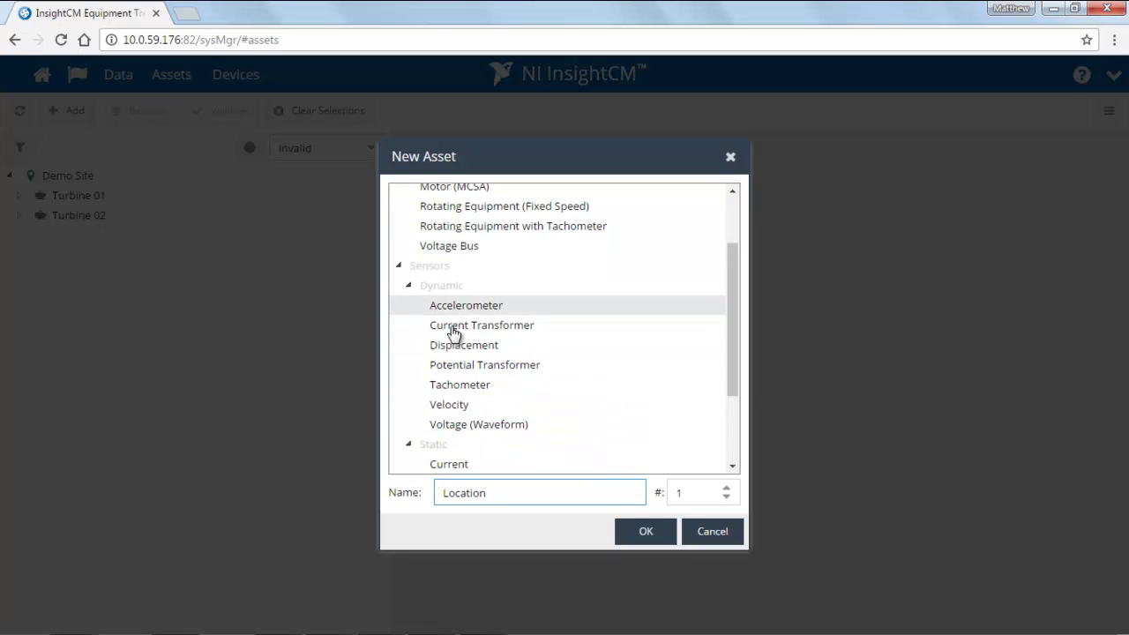
{"action": "scroll", "coordinate": [458, 379], "scroll_direction": "down", "scroll_amount": 1}
{"action": "scroll", "coordinate": [458, 388], "scroll_direction": "down", "scroll_amount": 2}
{"action": "scroll", "coordinate": [454, 388], "scroll_direction": "up", "scroll_amount": 5}
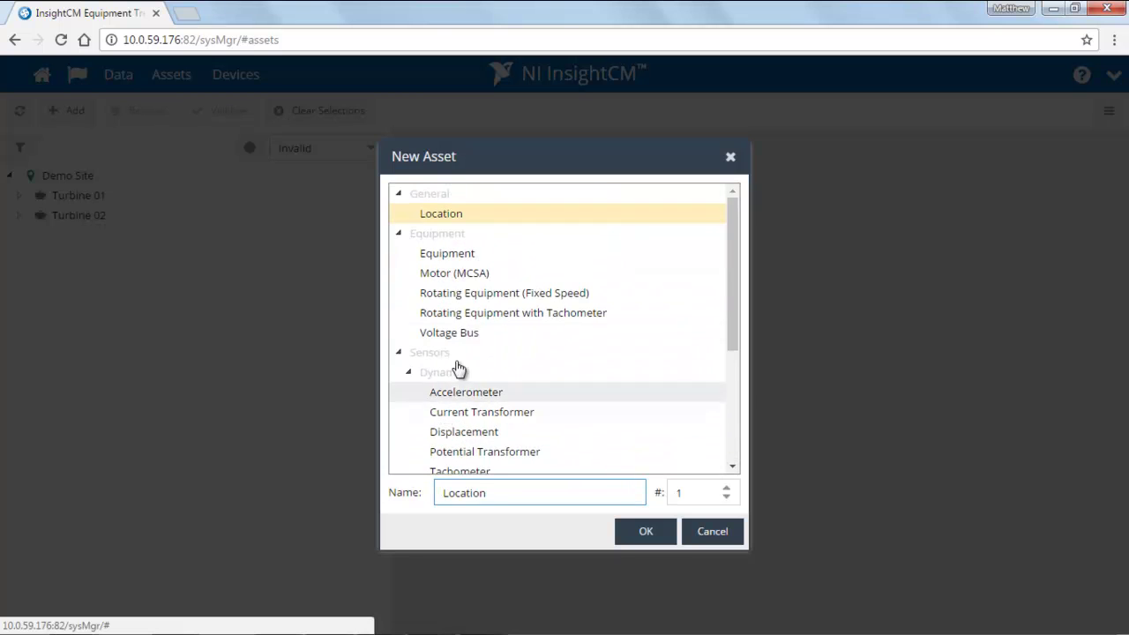
{"action": "double_click", "coordinate": [508, 493]}
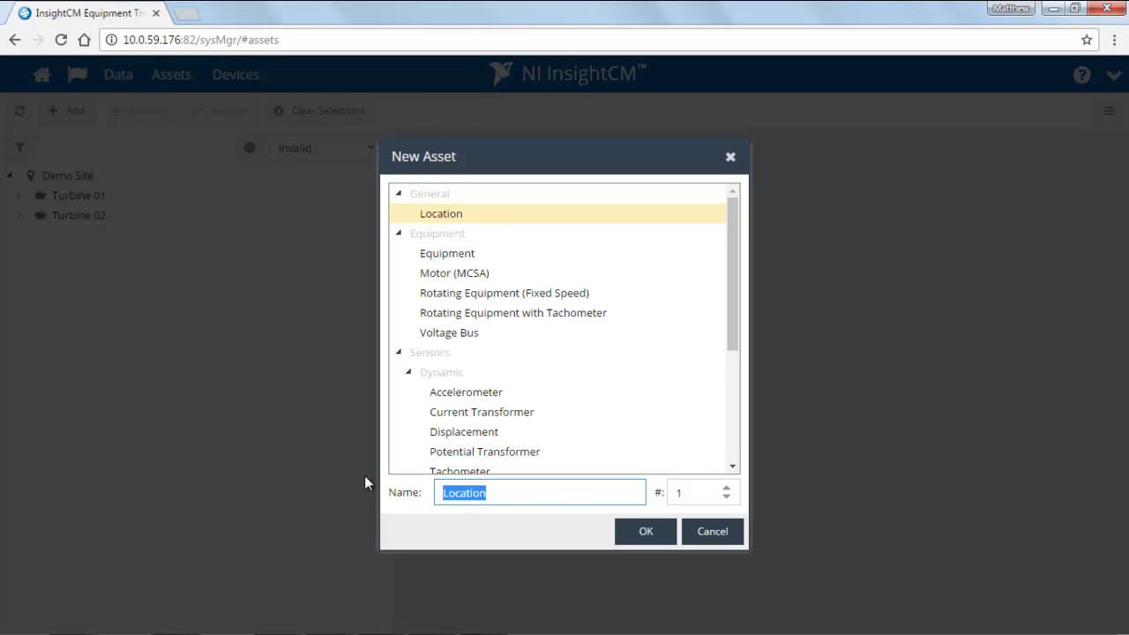
{"action": "type", "text": "Austin"}
{"action": "left_click", "coordinate": [646, 532]}
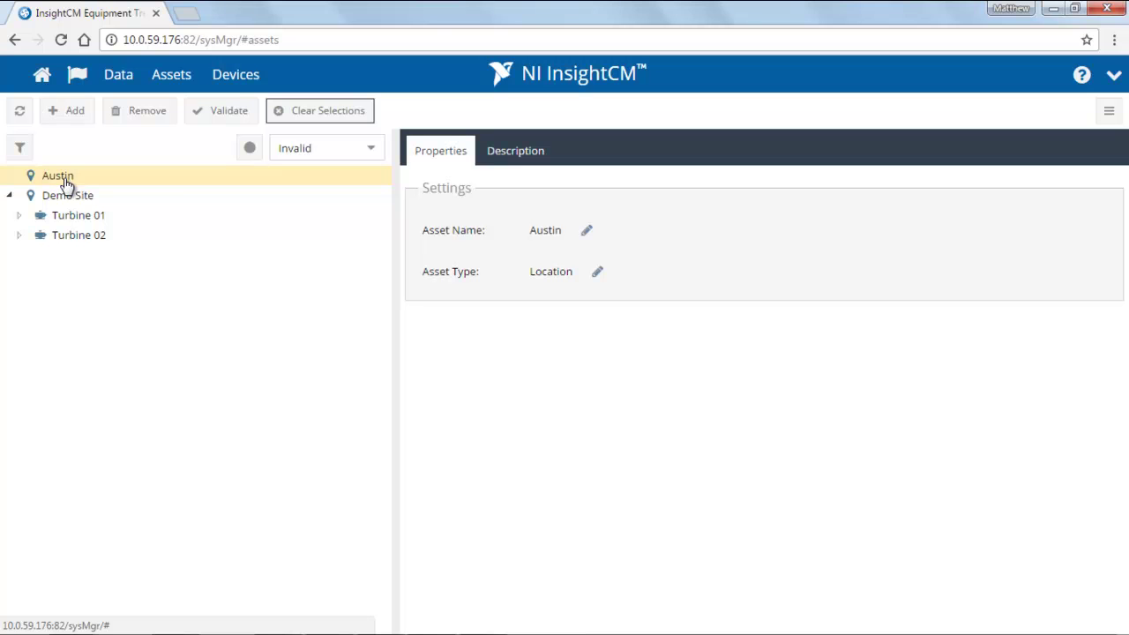
- Add an Equipment > Rotating Equipment with Tachometer asset as a child of Austin
{"action": "left_click", "coordinate": [60, 180]}
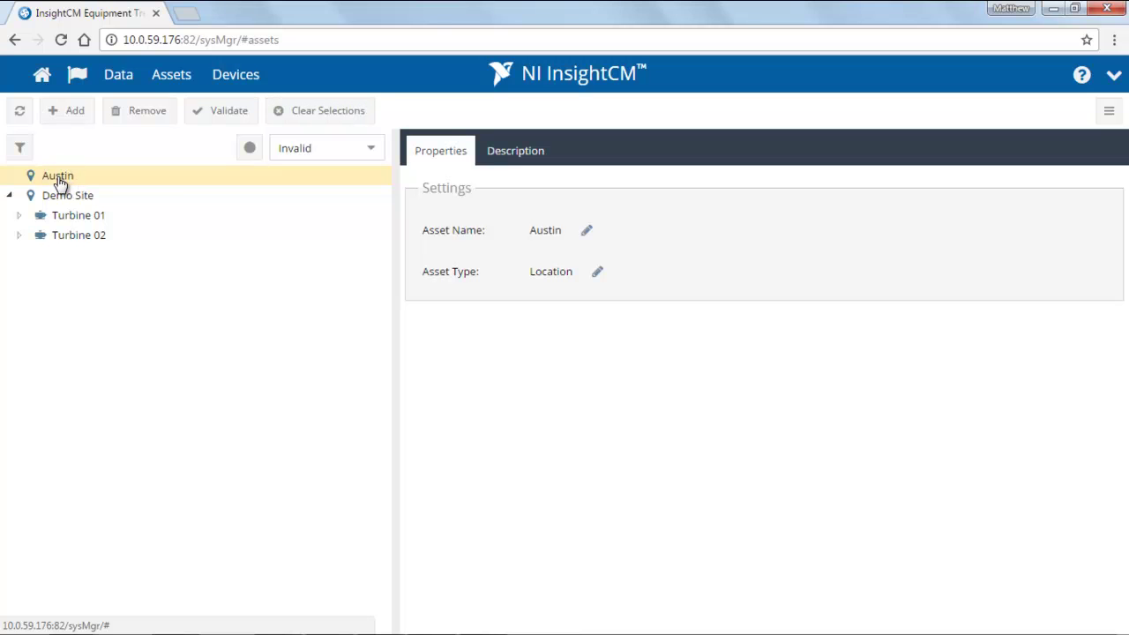
{"action": "left_click", "coordinate": [72, 115]}
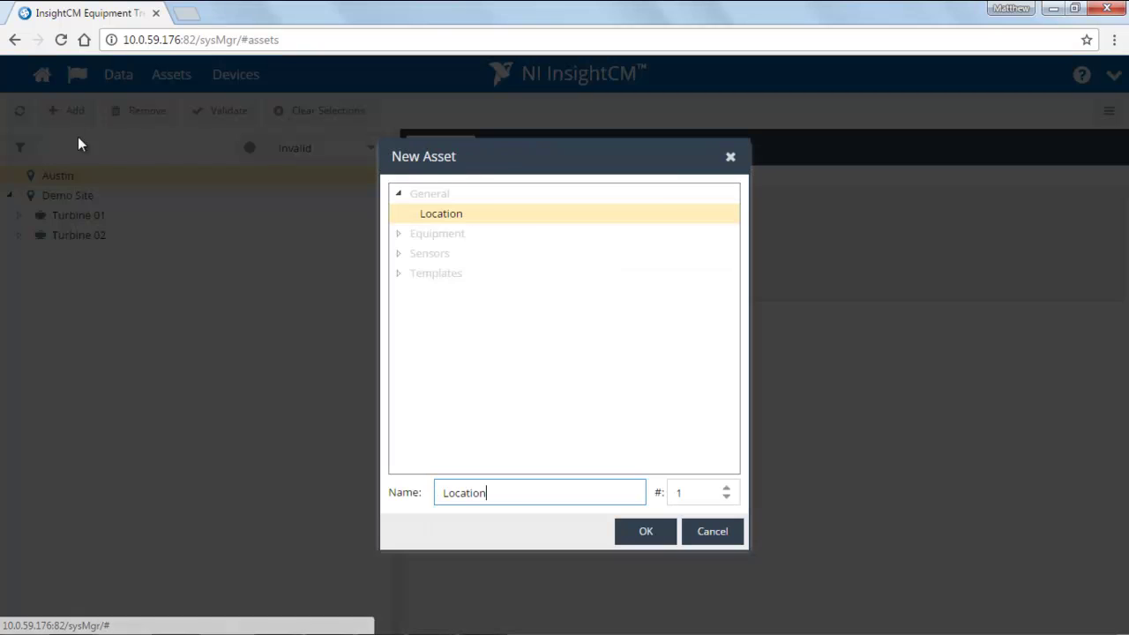
{"action": "left_click", "coordinate": [398, 234]}
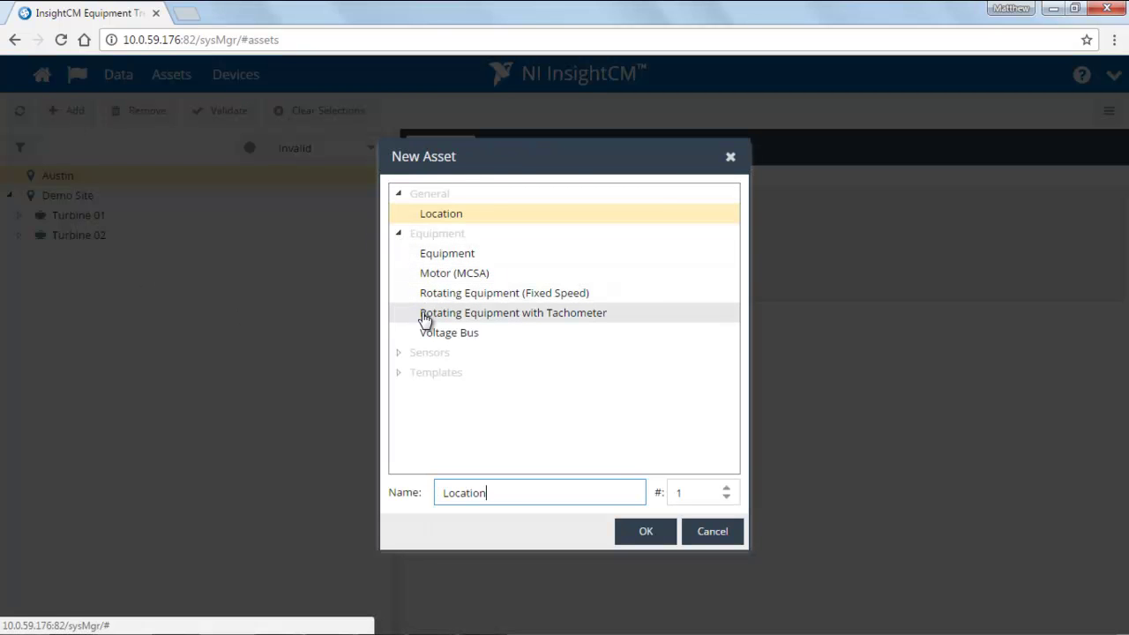
{"action": "left_click", "coordinate": [424, 315]}
{"action": "left_click", "coordinate": [645, 535]}
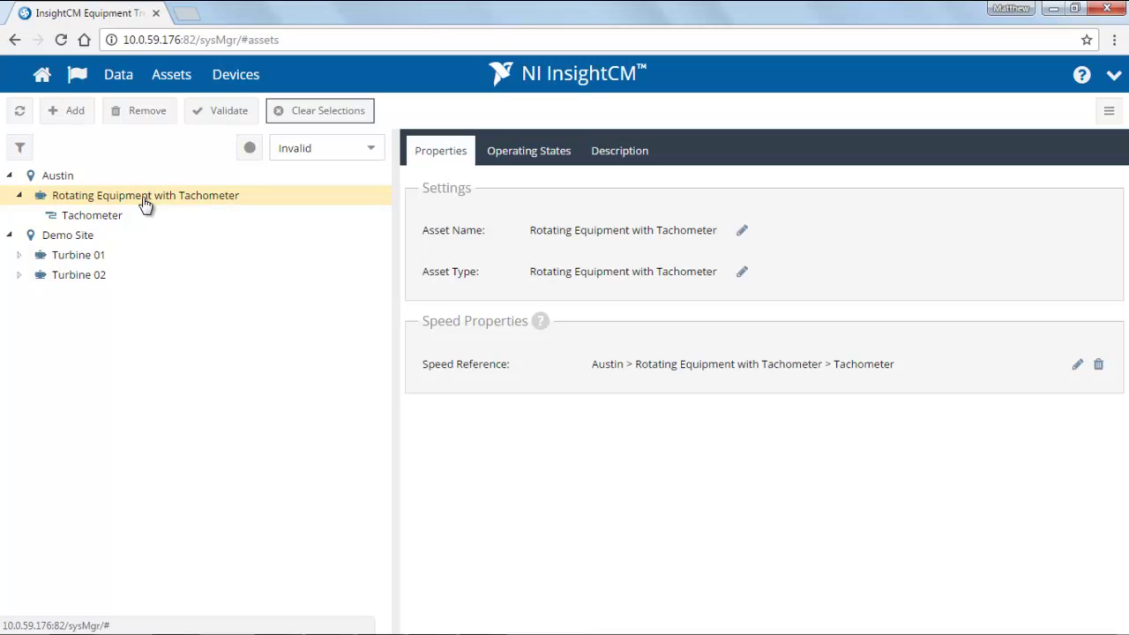
- Add four Accelerometer sensors as child assets of the rotating equipment
{"action": "right_click", "coordinate": [143, 199]}
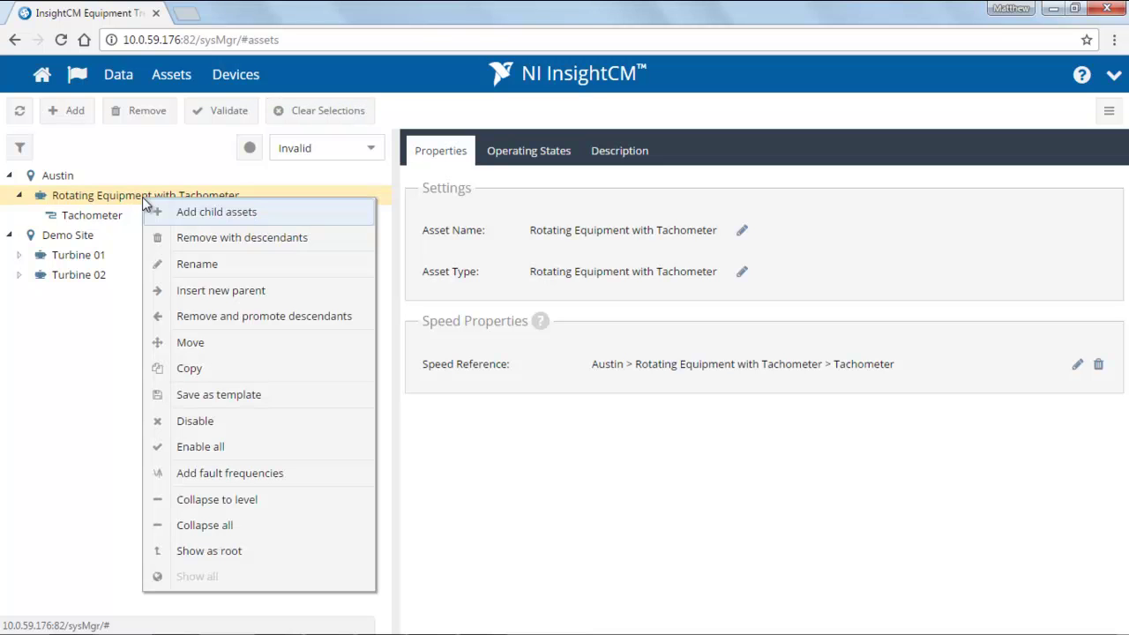
{"action": "left_click", "coordinate": [250, 214]}
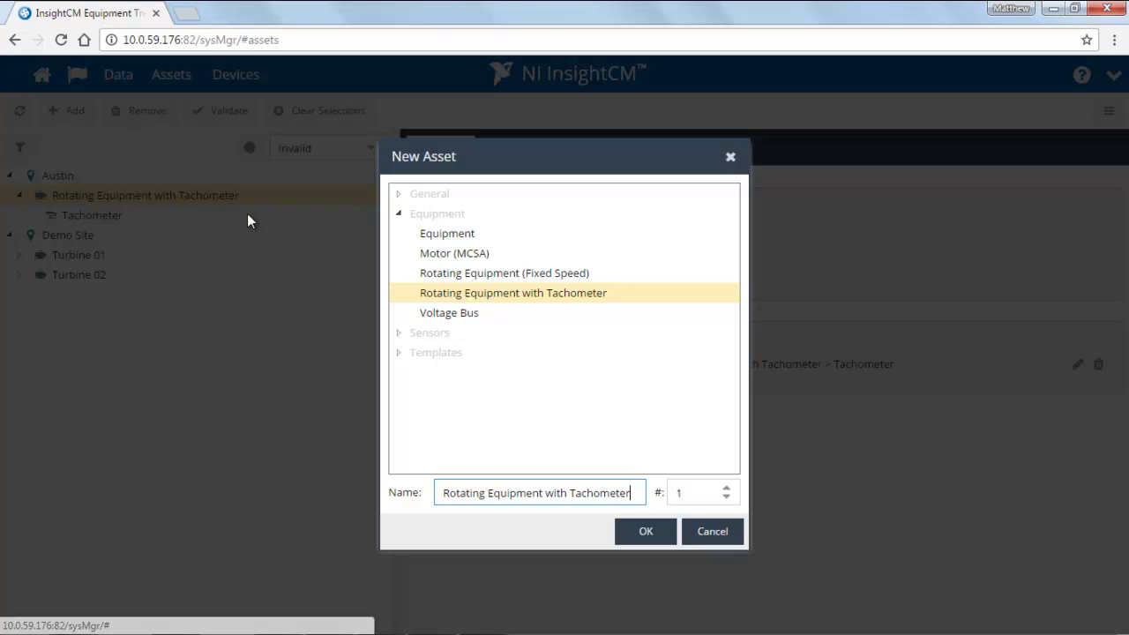
{"action": "left_click", "coordinate": [400, 213]}
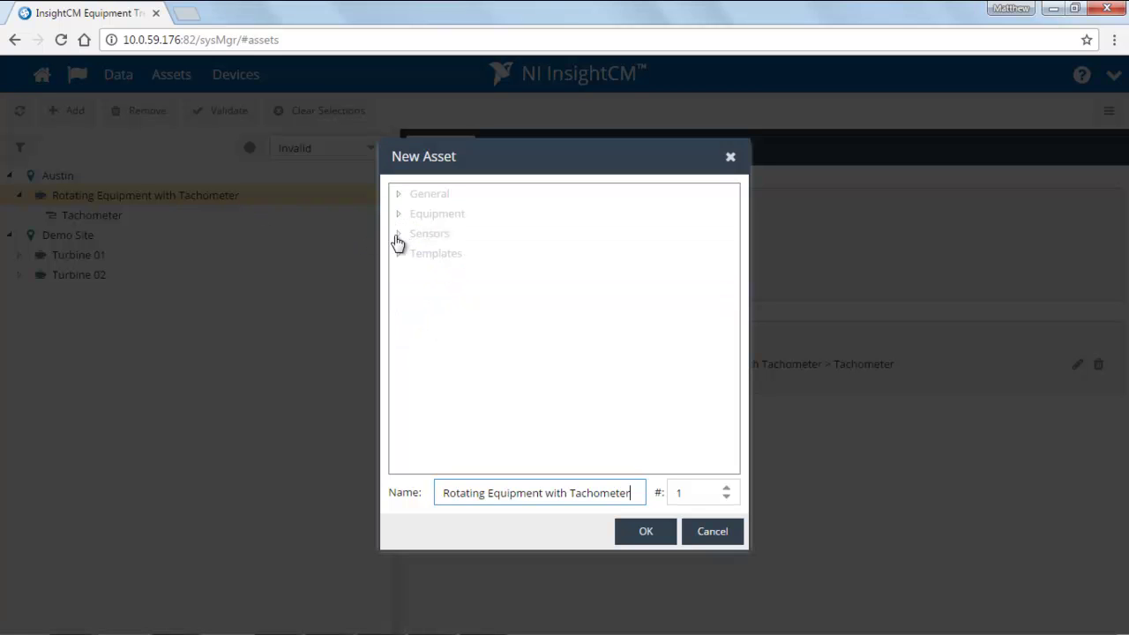
{"action": "left_click", "coordinate": [399, 235]}
{"action": "left_click", "coordinate": [407, 253]}
{"action": "left_click", "coordinate": [441, 275]}
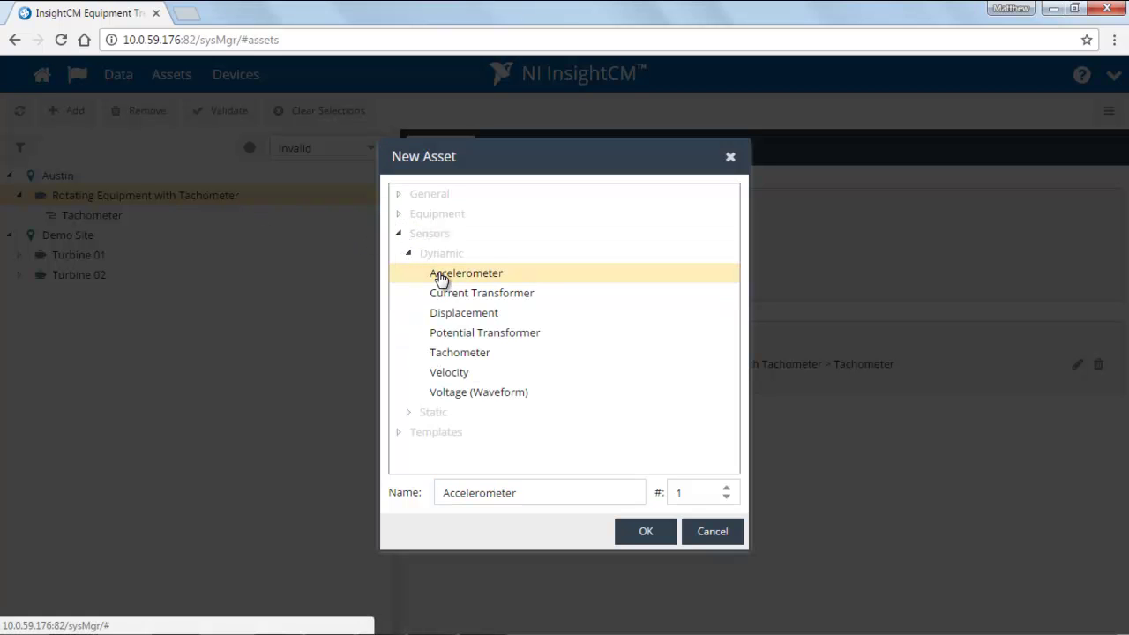
{"action": "left_click", "coordinate": [727, 489]}
{"action": "left_click", "coordinate": [727, 489]}
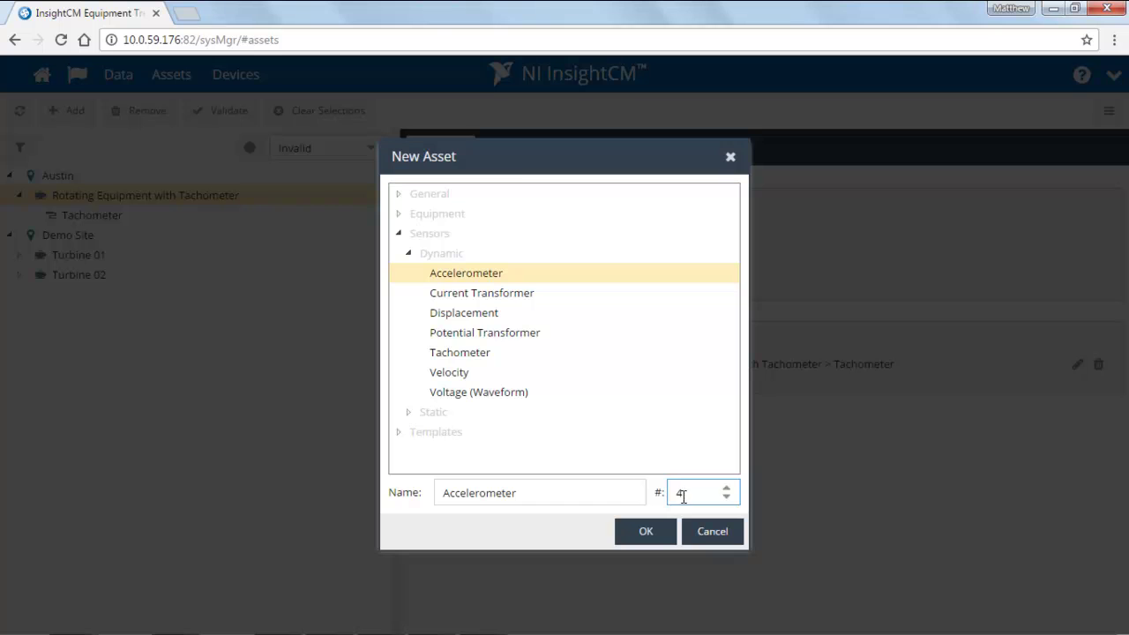
{"action": "left_click", "coordinate": [658, 534]}
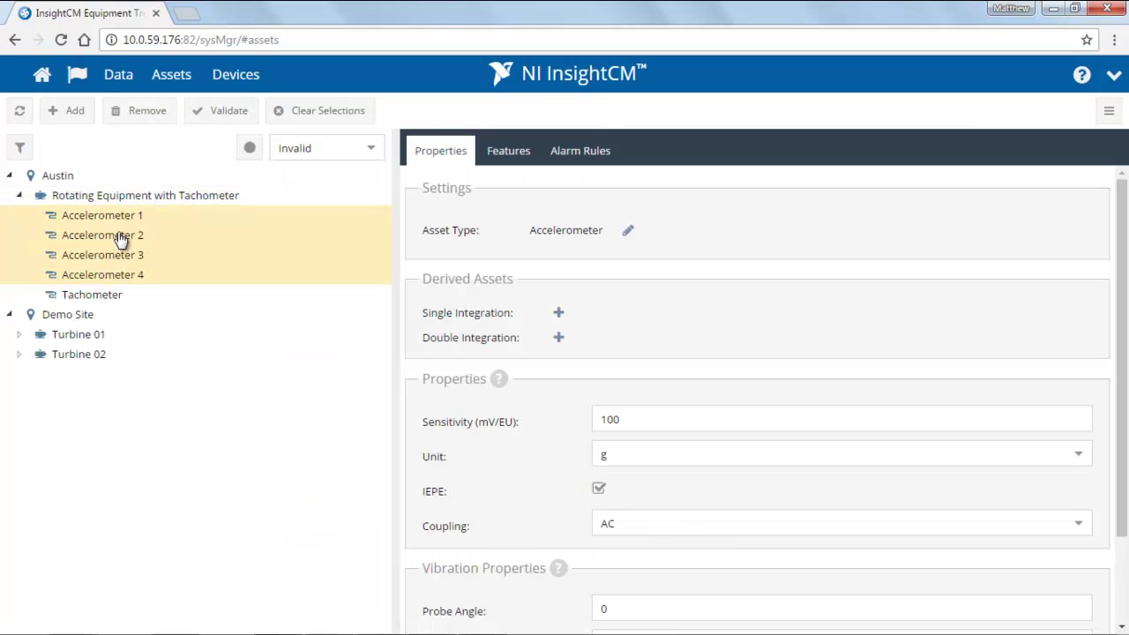
- Set the four accelerometers to 100 mV/EU sensitivity, g units, IEPE on, AC coupling
{"action": "scroll", "coordinate": [657, 458], "scroll_direction": "down", "scroll_amount": 3}
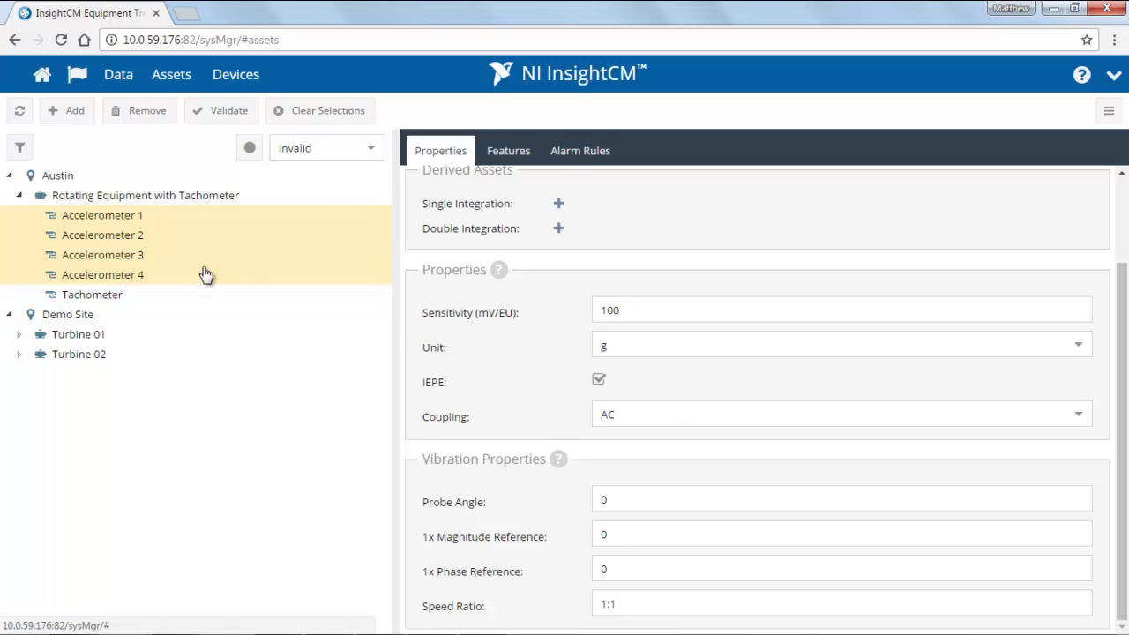
{"action": "left_click", "coordinate": [634, 319]}
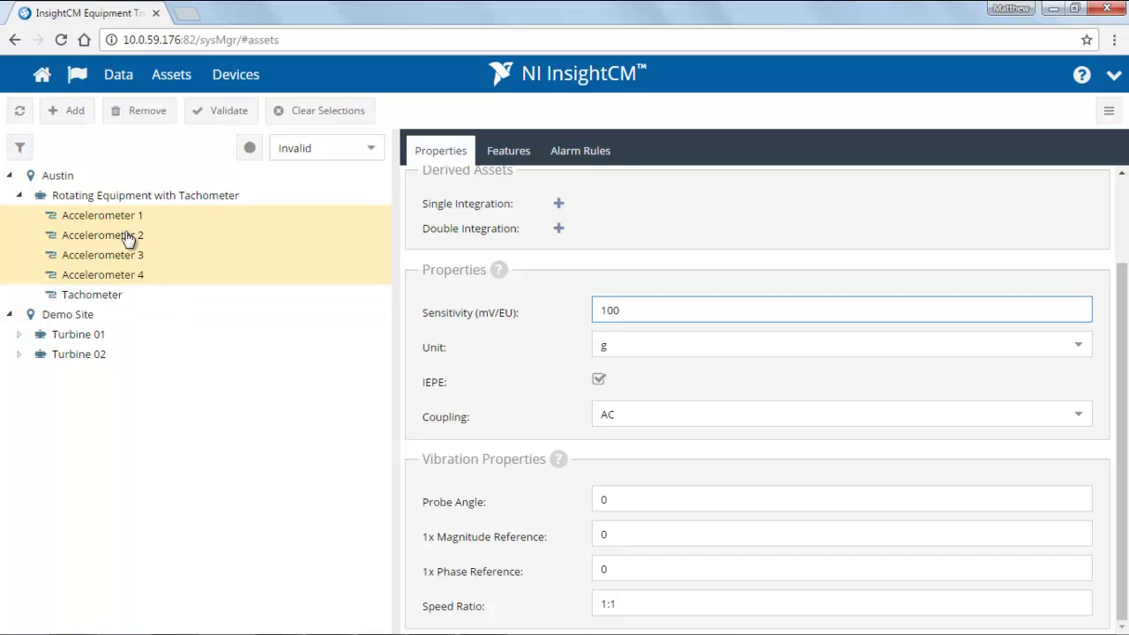
{"action": "left_click", "coordinate": [112, 201]}
- Insert a Location parent named 'National Instruments' above Rotating Equipment with Tachometer
{"action": "right_click", "coordinate": [112, 201]}
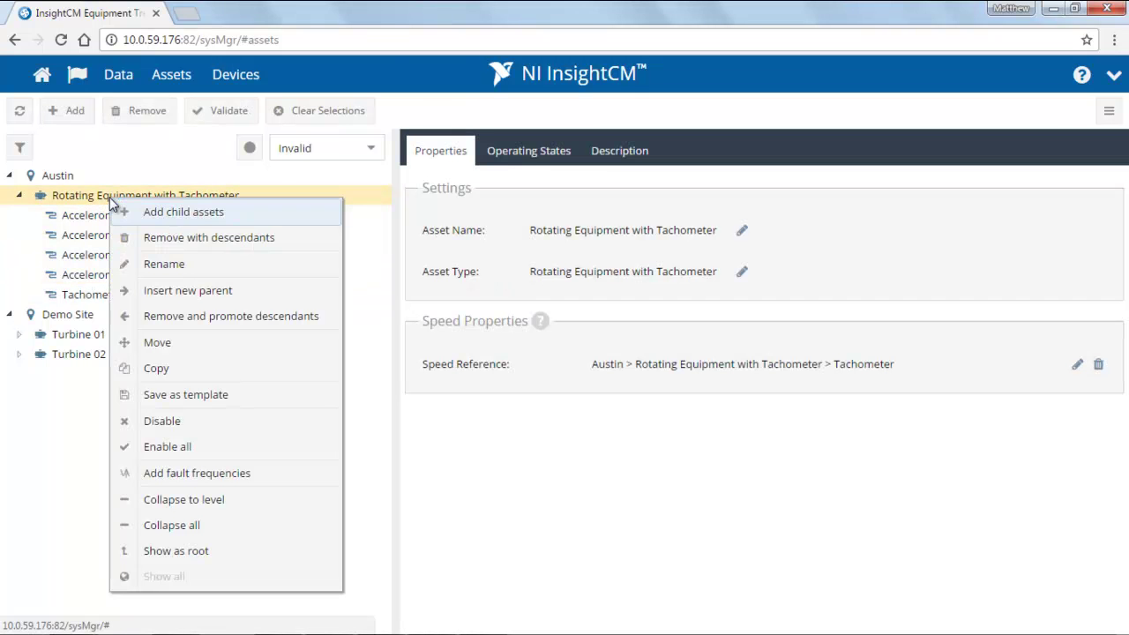
{"action": "left_click", "coordinate": [156, 291]}
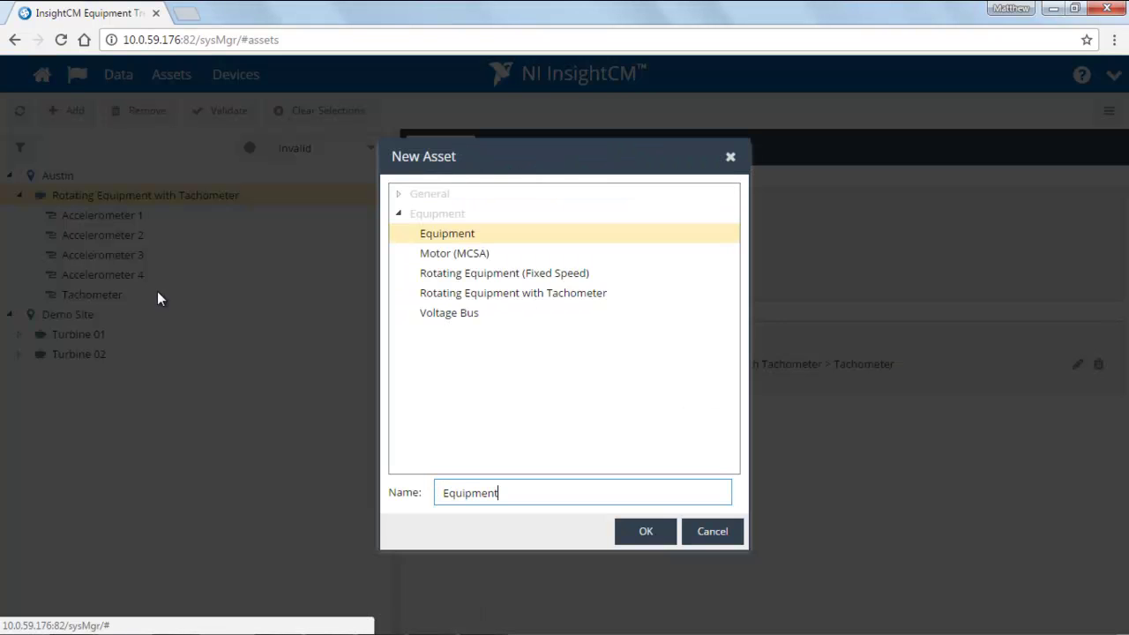
{"action": "left_click", "coordinate": [399, 194]}
{"action": "left_click", "coordinate": [432, 216]}
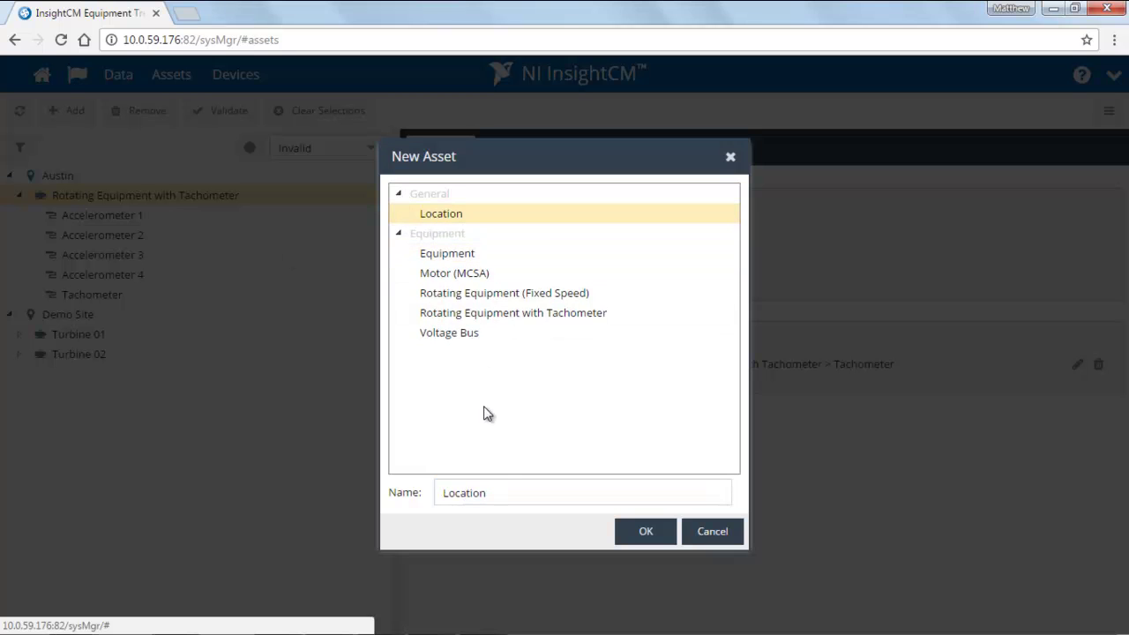
{"action": "left_click_drag", "start_coordinate": [501, 490], "coordinate": [331, 499]}
{"action": "type", "text": "National "}
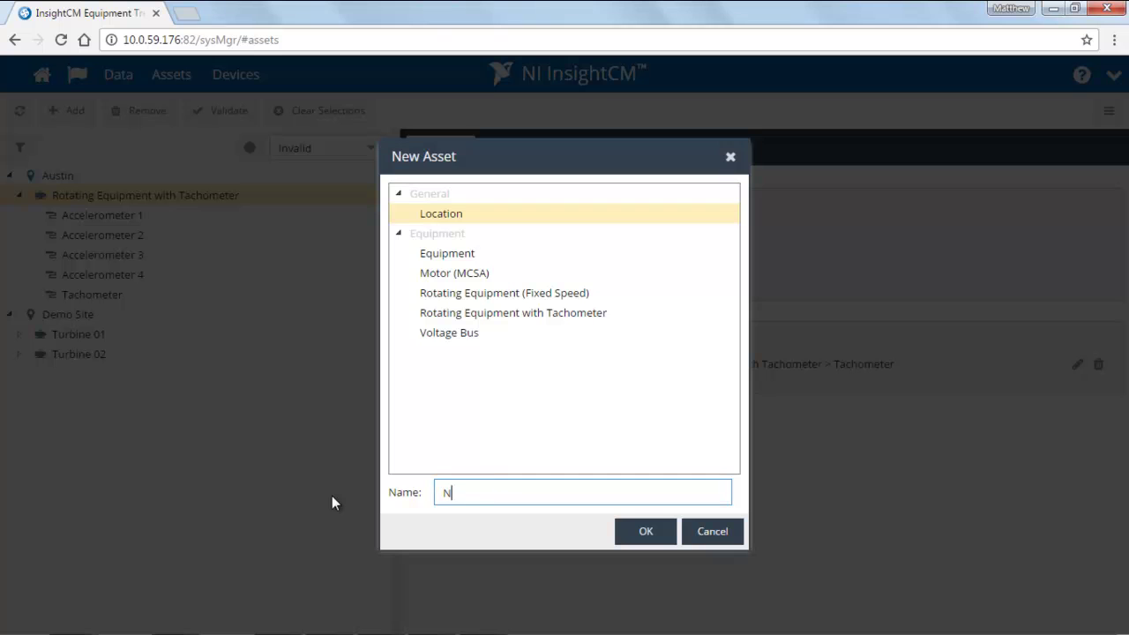
{"action": "type", "text": "Instruments"}
{"action": "left_click", "coordinate": [639, 532]}
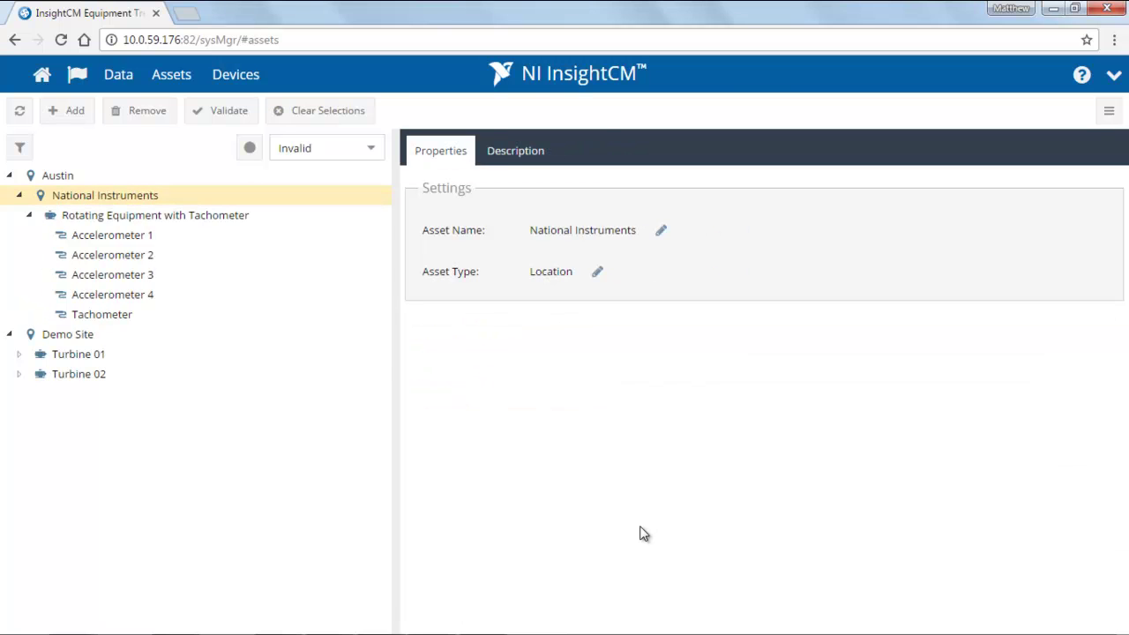
- Save Rotating Equipment with Tachometer as the template 'Rotating Equipment with 4 Accelerometers'
{"action": "right_click", "coordinate": [121, 218]}
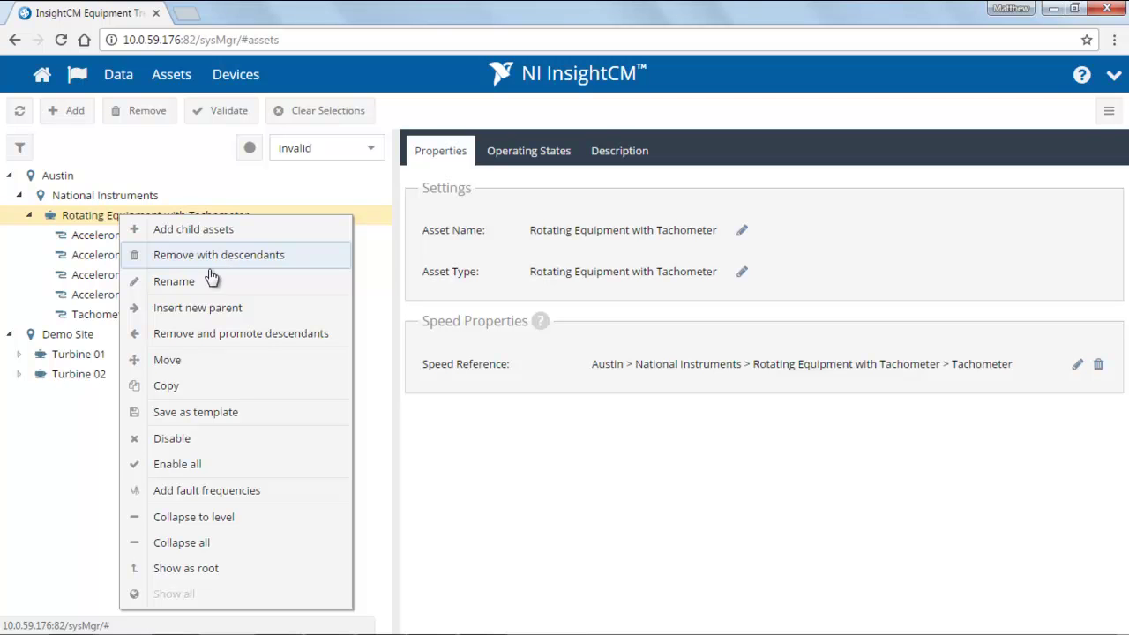
{"action": "left_click", "coordinate": [185, 422]}
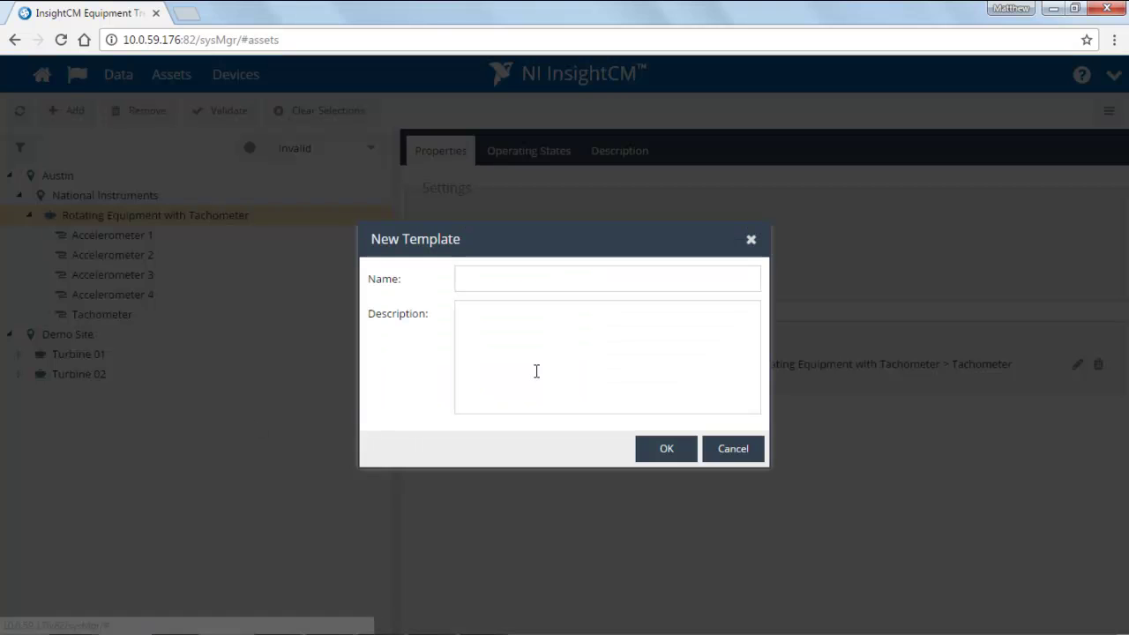
{"action": "left_click", "coordinate": [572, 284]}
{"action": "type", "text": "Ro"}
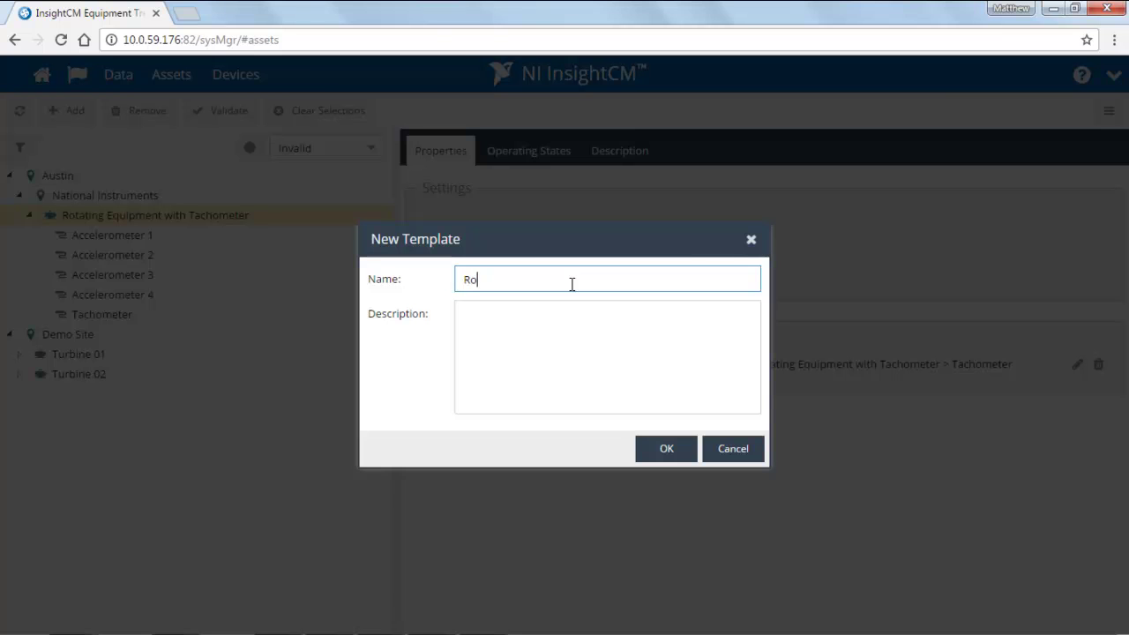
{"action": "type", "text": "tating Equipment with 4 Accelerometers"}
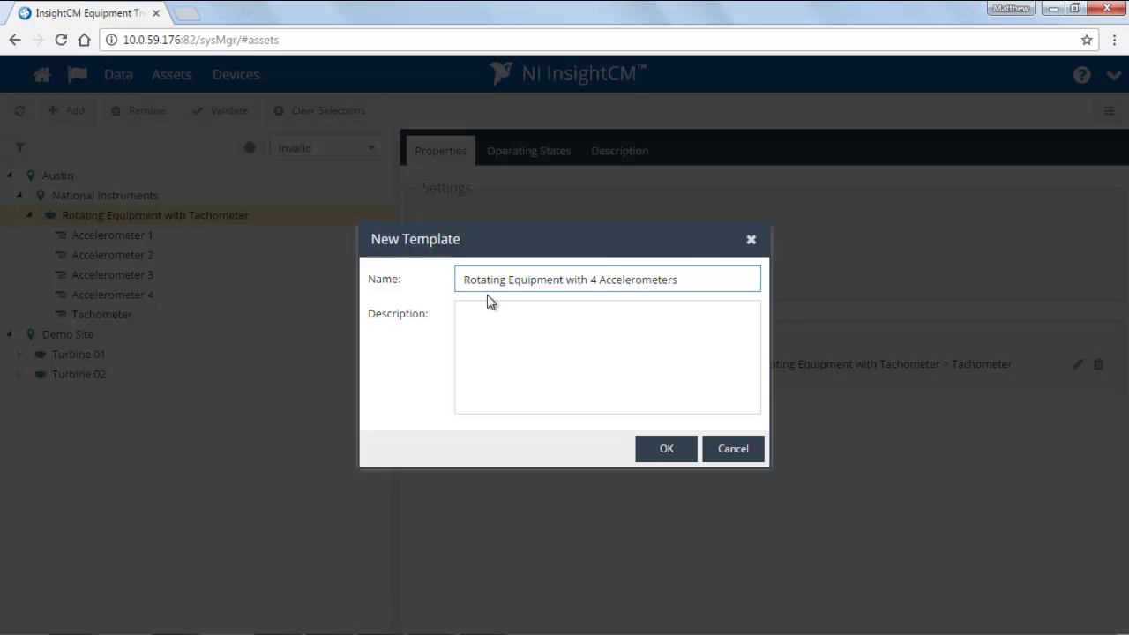
{"action": "left_click", "coordinate": [667, 450]}
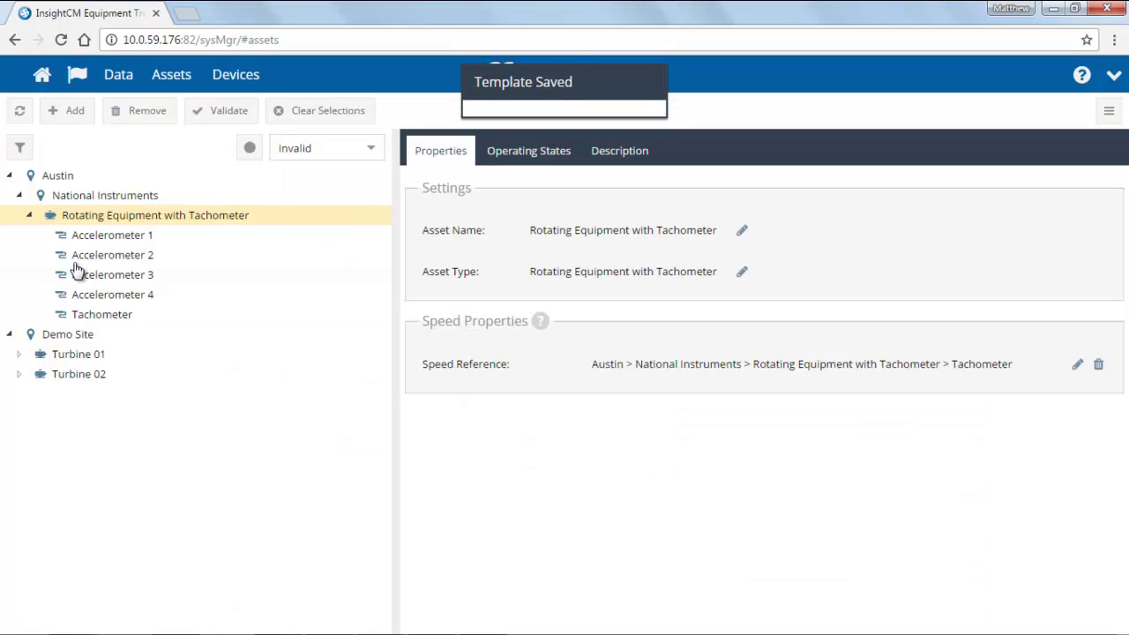
- Add the 'Rotating Equipment with 4 Accelerometers' template under National Instruments and expand its sensors
{"action": "left_click", "coordinate": [101, 197]}
{"action": "right_click", "coordinate": [102, 202]}
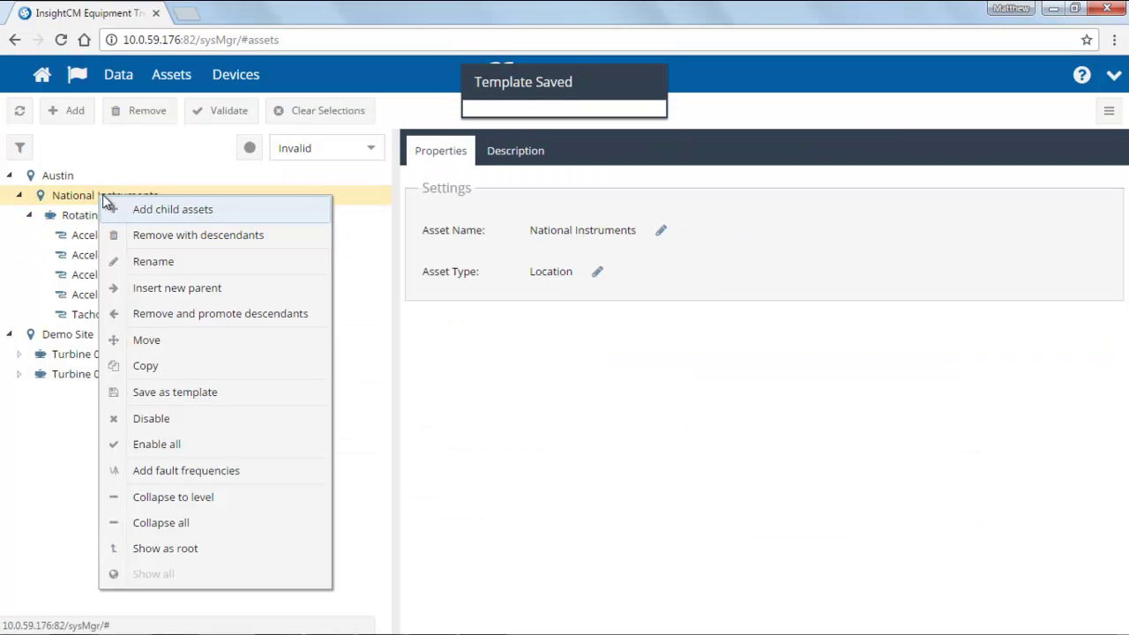
{"action": "left_click", "coordinate": [173, 209]}
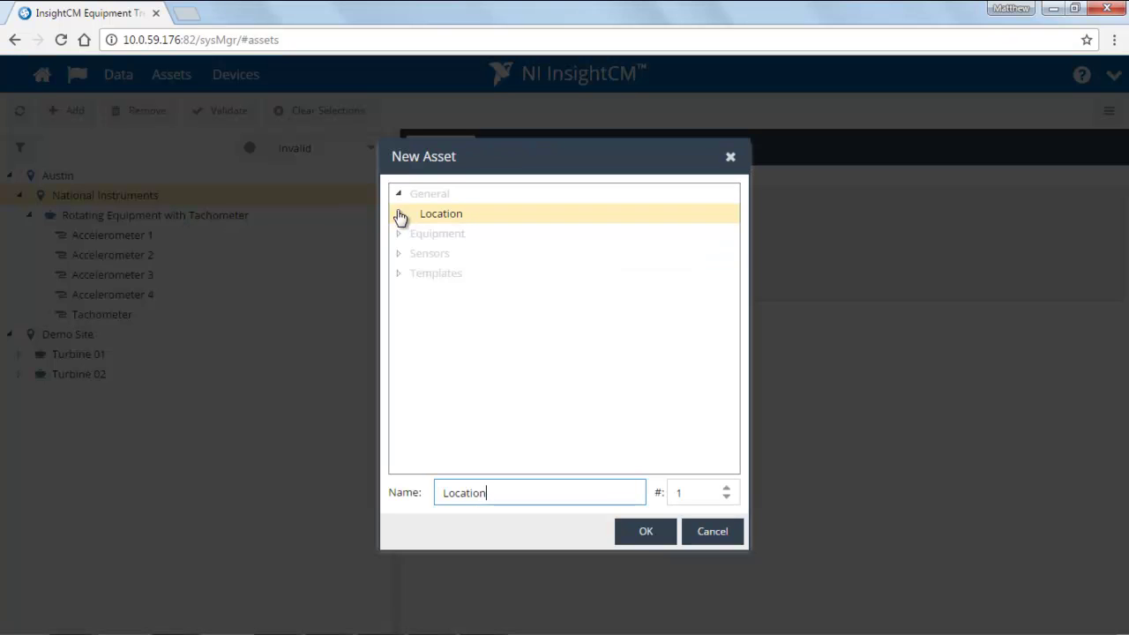
{"action": "left_click", "coordinate": [398, 194]}
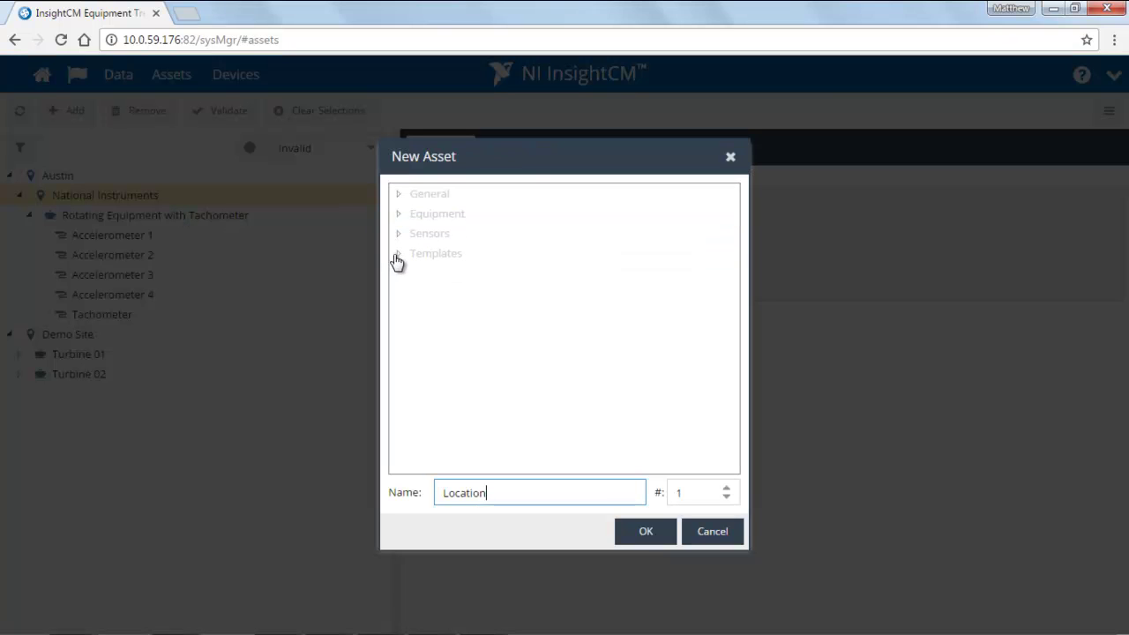
{"action": "left_click", "coordinate": [398, 253]}
{"action": "left_click", "coordinate": [448, 334]}
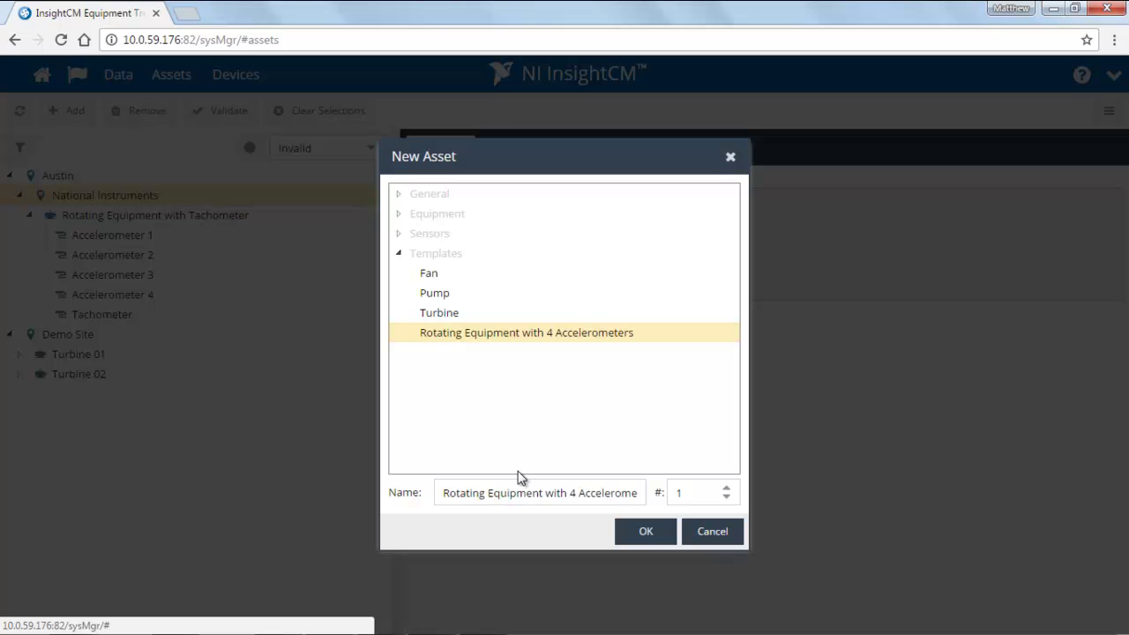
{"action": "left_click", "coordinate": [644, 533]}
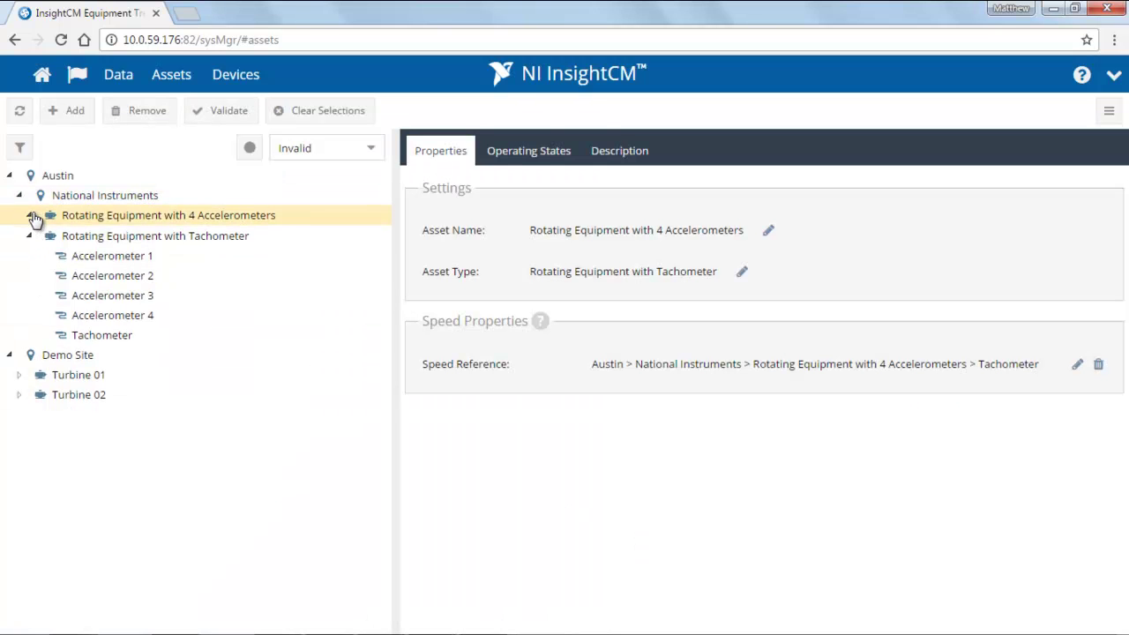
{"action": "left_click", "coordinate": [28, 215]}
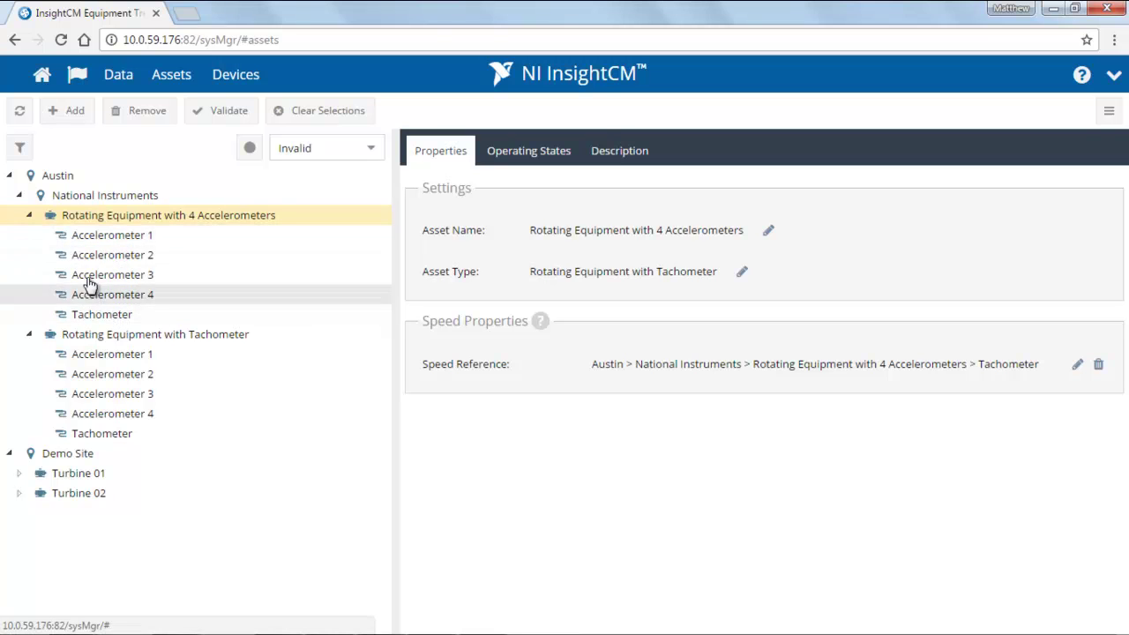